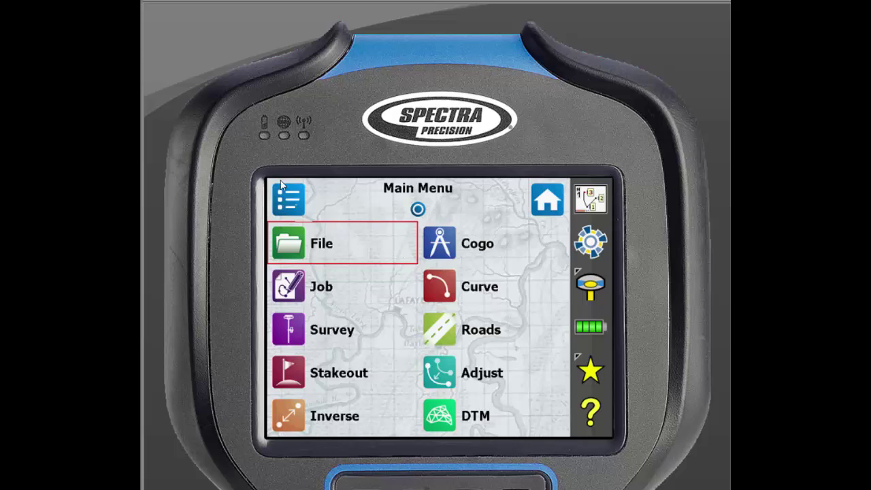
Step: Go to File > Open / New to list recent jobs such as 9-18-15 and demo
{"action": "left_click", "coordinate": [385, 253]}
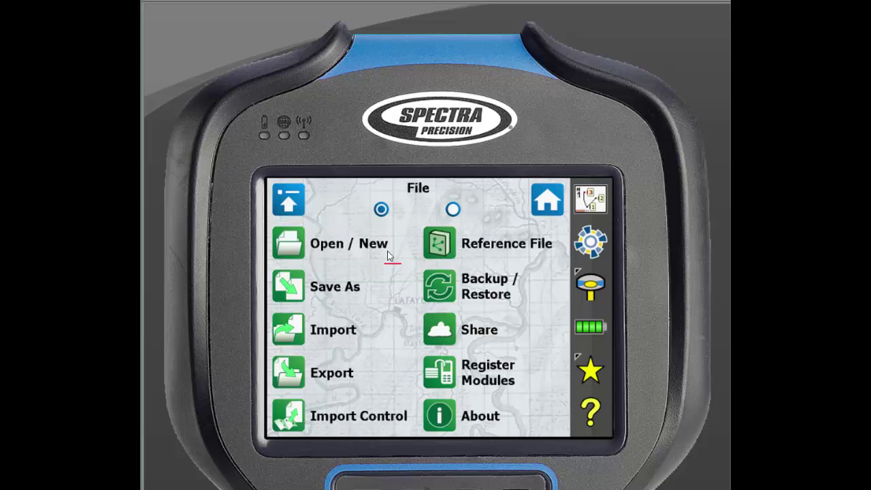
{"action": "left_click", "coordinate": [343, 251]}
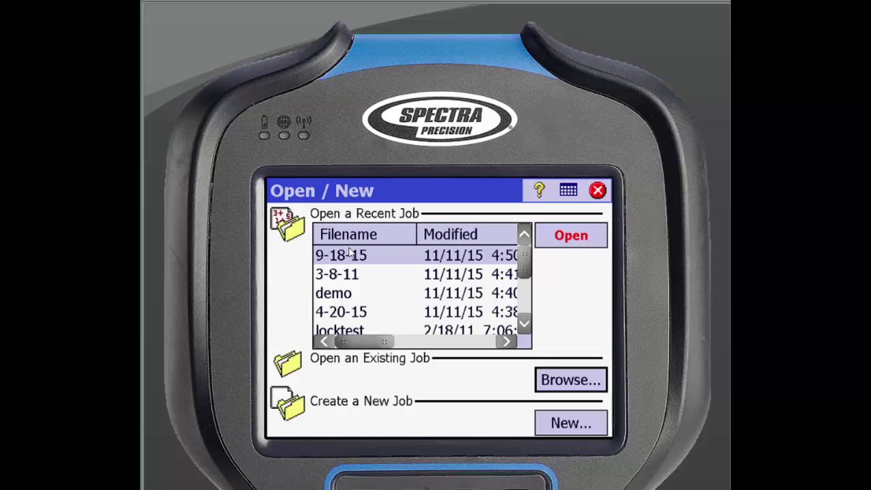
Step: Start a new job named 'tEST' and browse for its save location
{"action": "left_click", "coordinate": [572, 426]}
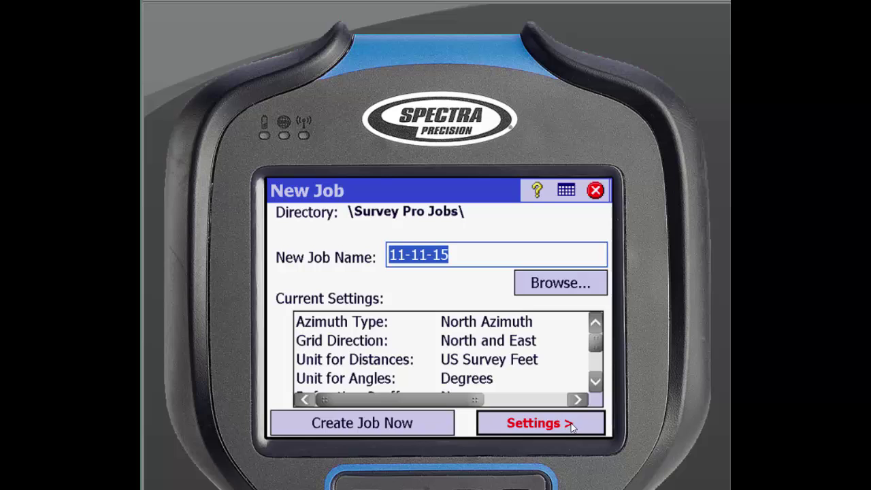
{"action": "type", "text": "tEST"}
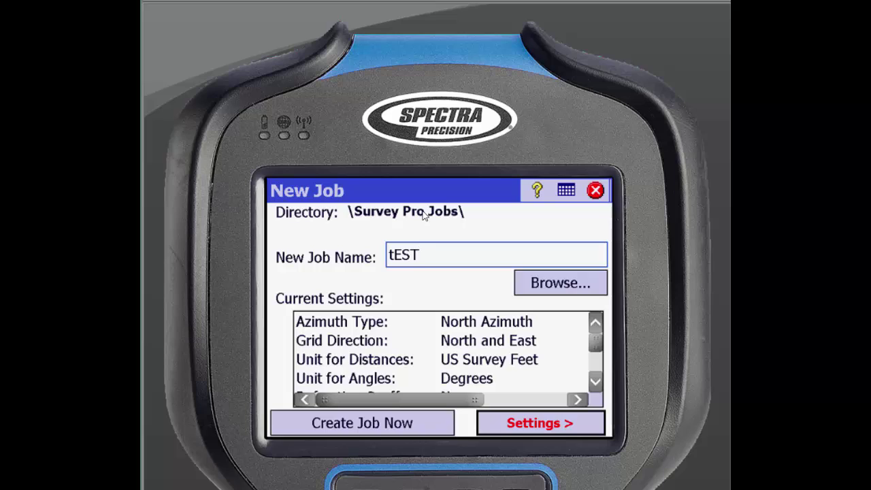
{"action": "left_click", "coordinate": [544, 288]}
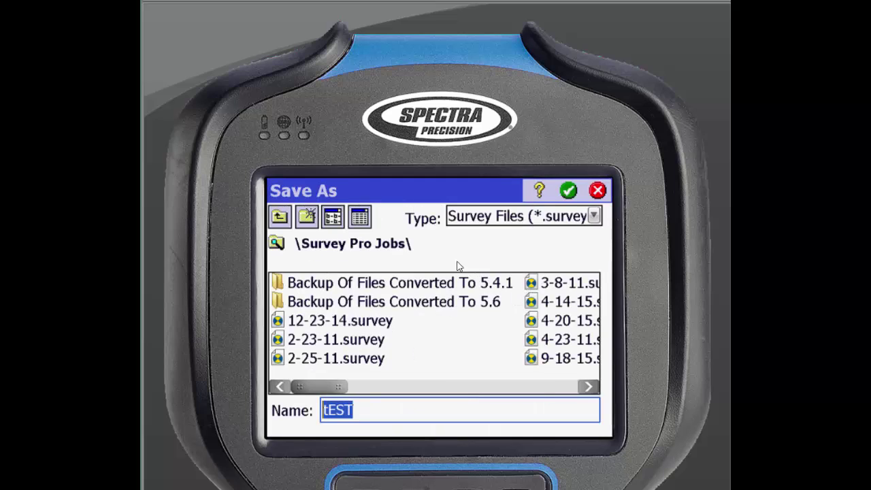
Step: Accept tEST.survey in the Survey Pro Jobs folder as the new job
{"action": "left_click", "coordinate": [569, 191]}
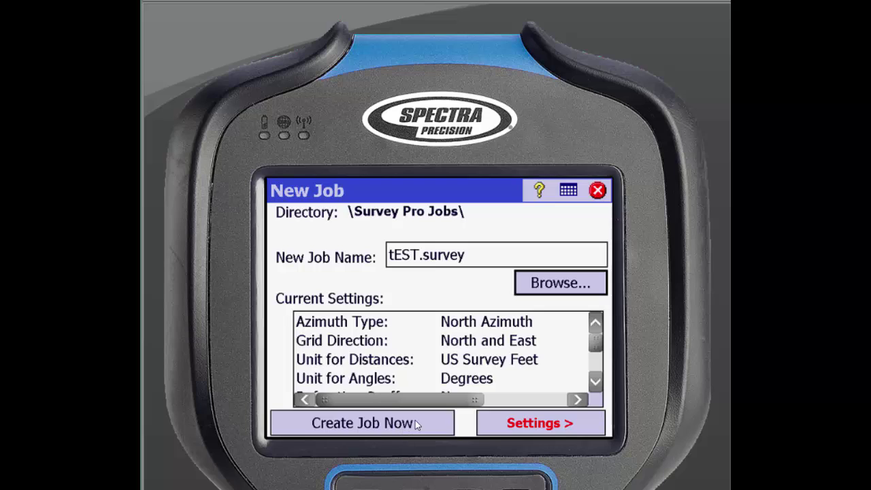
Step: Review the job's azimuth type and keep the refraction coefficient at None
{"action": "left_click", "coordinate": [511, 425]}
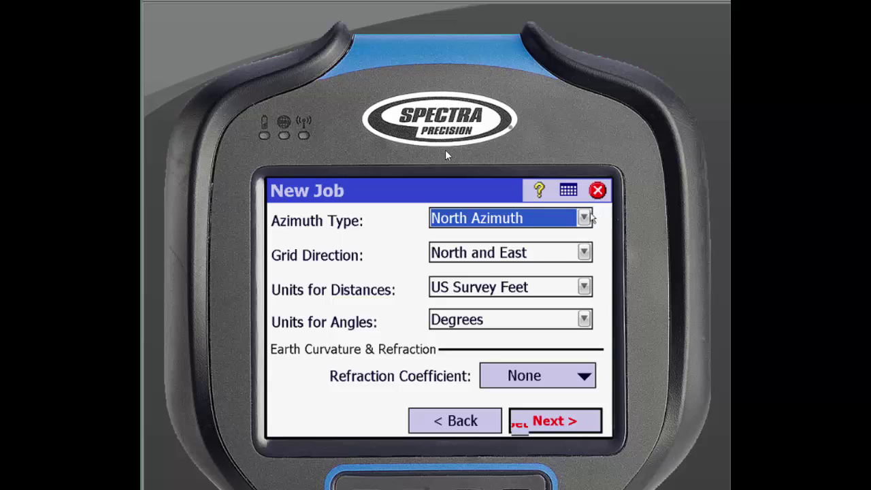
{"action": "left_click", "coordinate": [585, 217]}
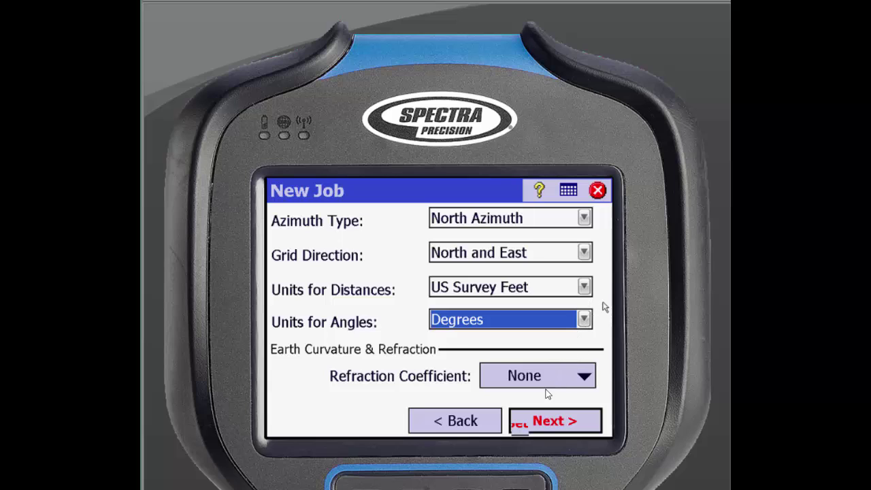
{"action": "left_click", "coordinate": [569, 382]}
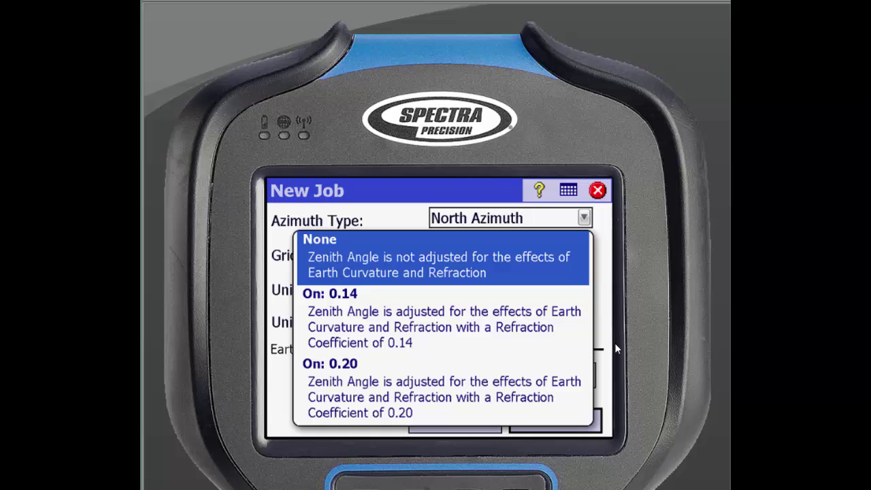
{"action": "left_click", "coordinate": [464, 261]}
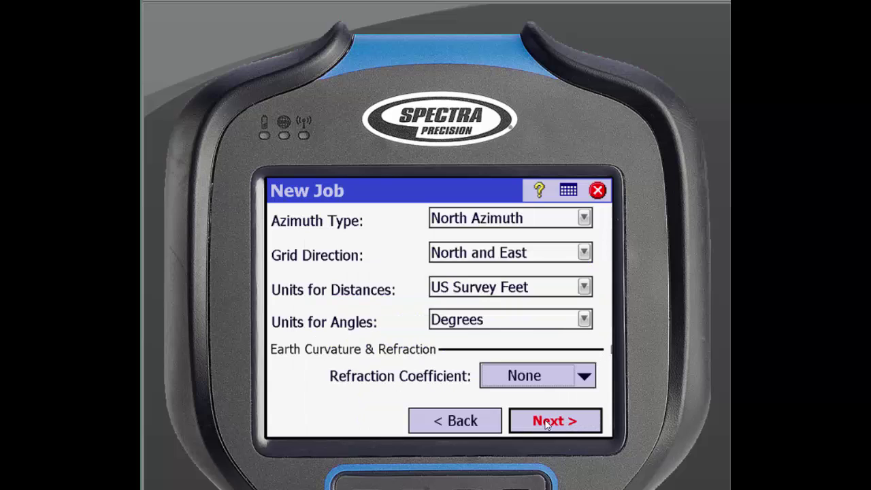
{"action": "left_click", "coordinate": [546, 423]}
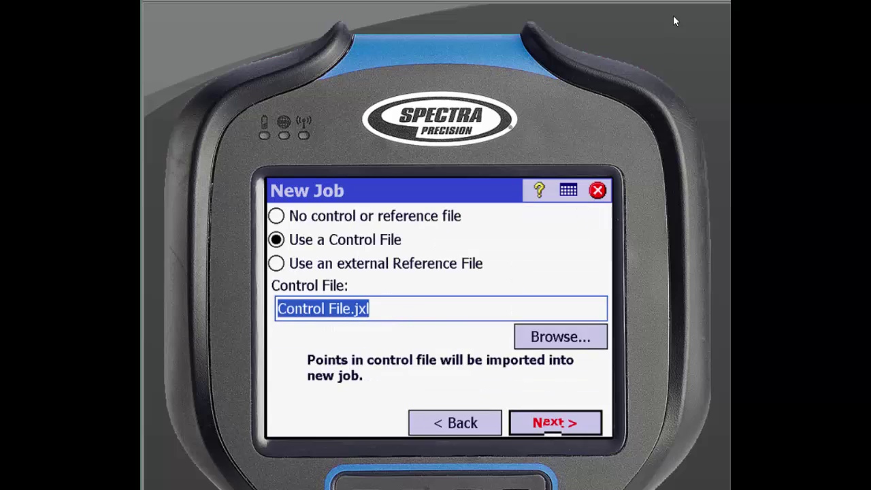
Step: Select the No control or reference file option with the Up arrow
{"action": "key", "text": "Up"}
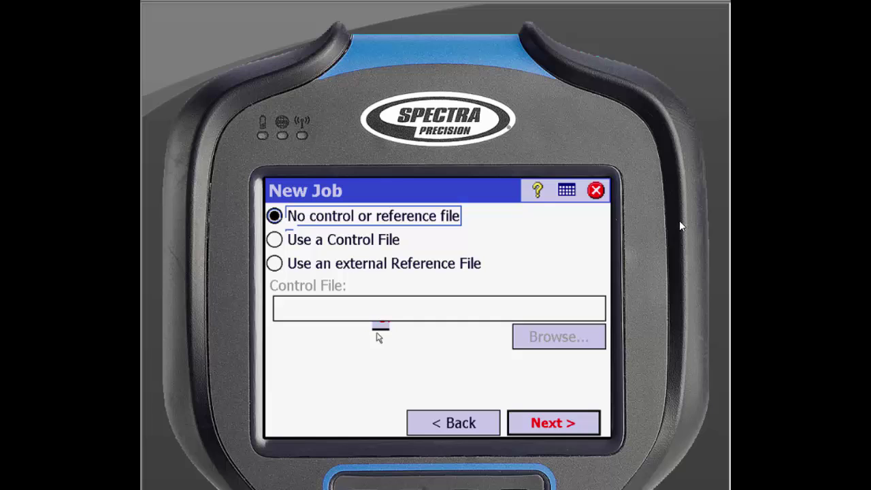
Step: Choose Use a Control File and browse for it, leaving the file type filter unchanged
{"action": "left_click", "coordinate": [275, 243]}
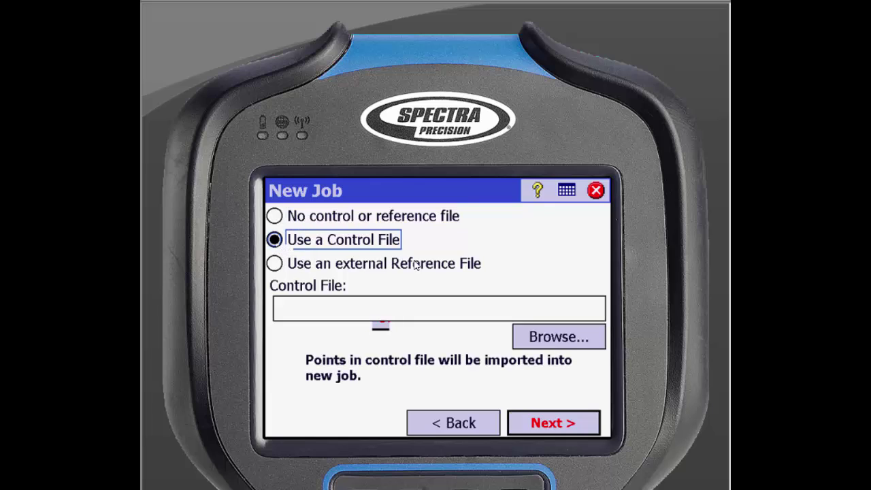
{"action": "left_click", "coordinate": [551, 338]}
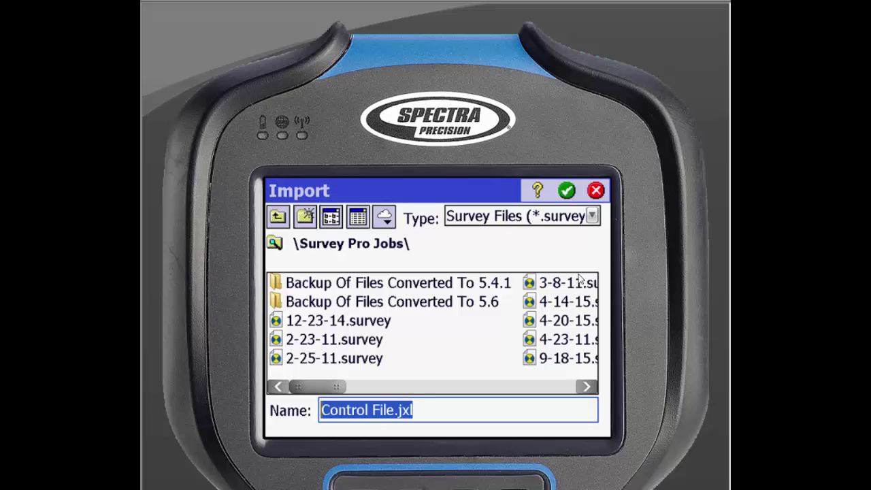
{"action": "left_click", "coordinate": [592, 215]}
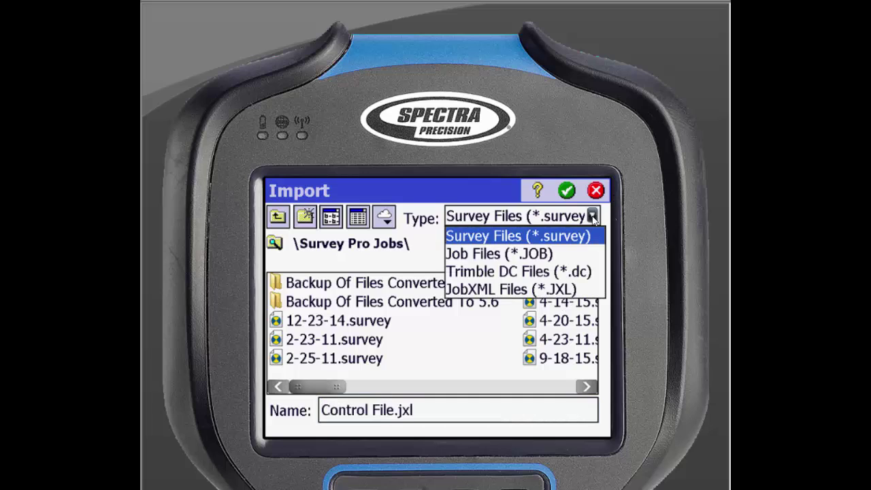
{"action": "left_click", "coordinate": [428, 247]}
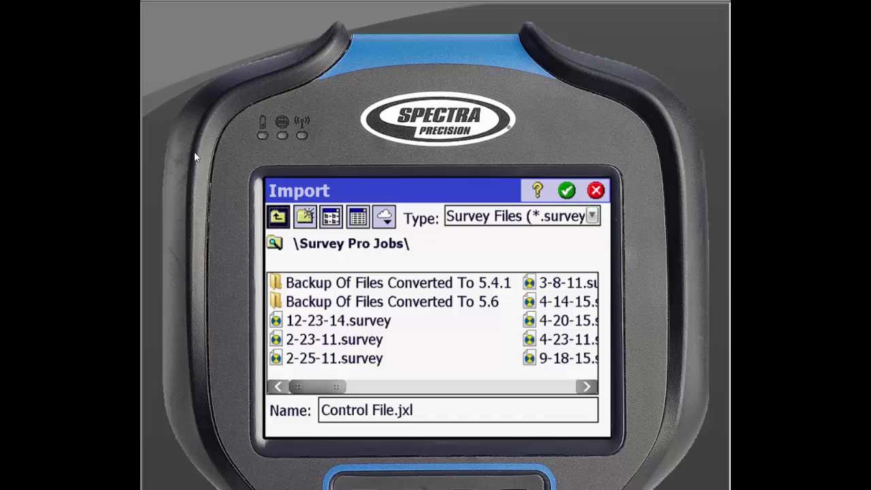
Step: Go up to the root and open the Hard Disk folder
{"action": "left_click", "coordinate": [277, 217]}
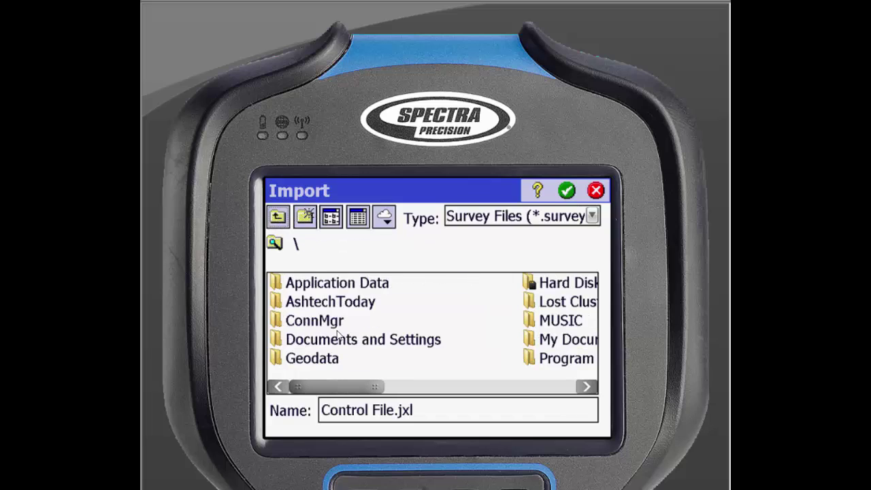
{"action": "left_click", "coordinate": [447, 387]}
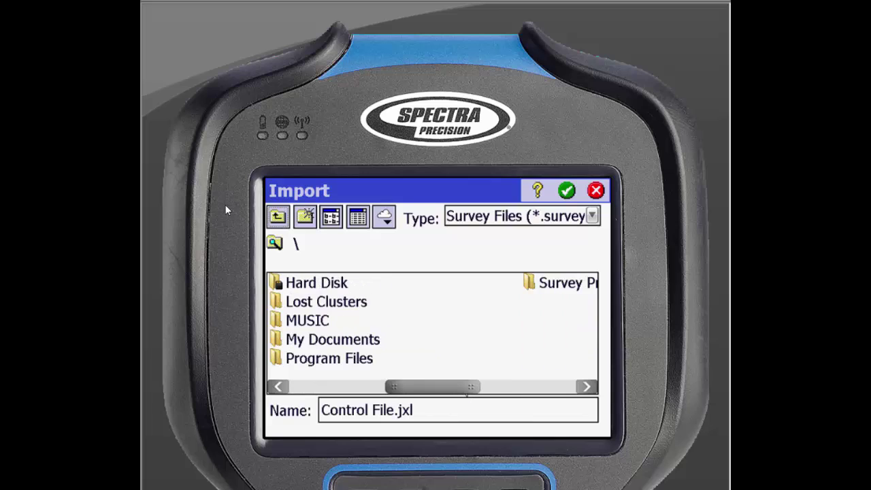
{"action": "double_click", "coordinate": [316, 285]}
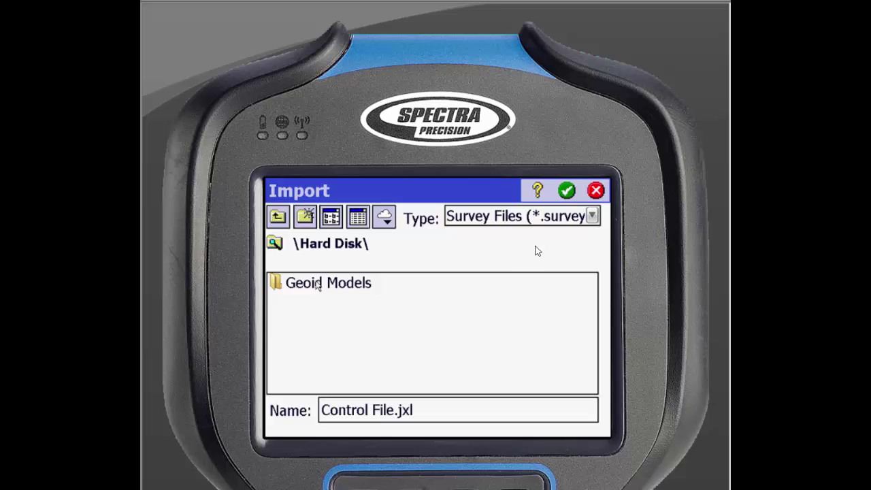
Step: Filter to JobXML Files (*.JXL) and accept Control File.jxl for import
{"action": "left_click", "coordinate": [592, 216]}
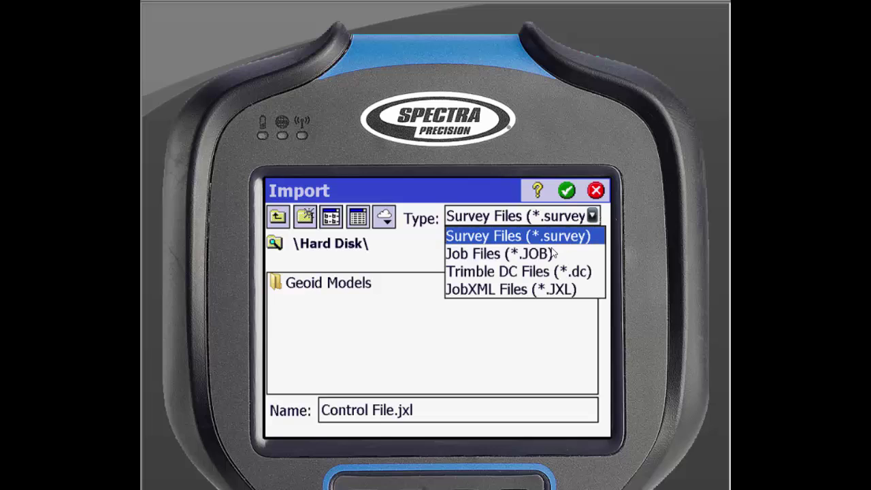
{"action": "left_click", "coordinate": [553, 253]}
{"action": "left_click", "coordinate": [593, 216]}
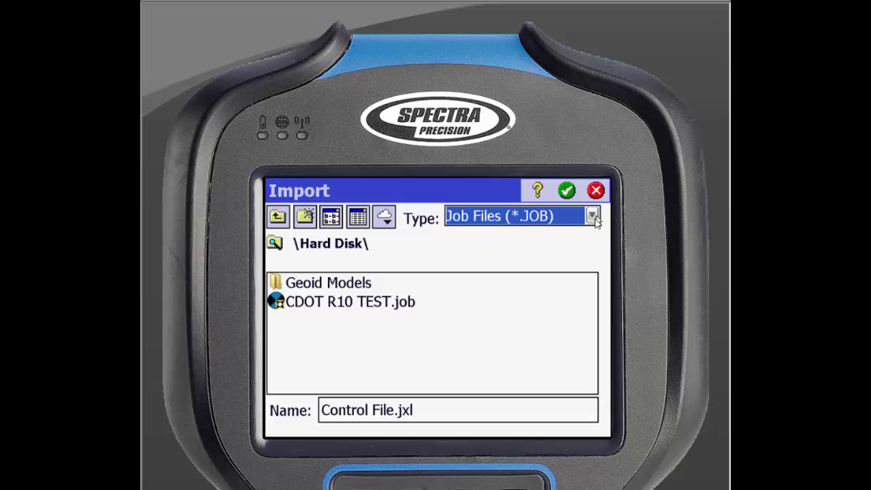
{"action": "left_click", "coordinate": [528, 273]}
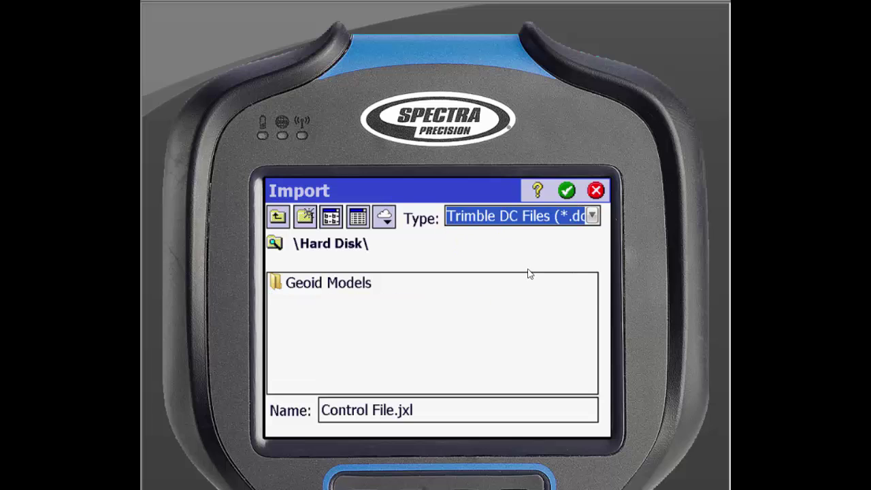
{"action": "left_click", "coordinate": [593, 218]}
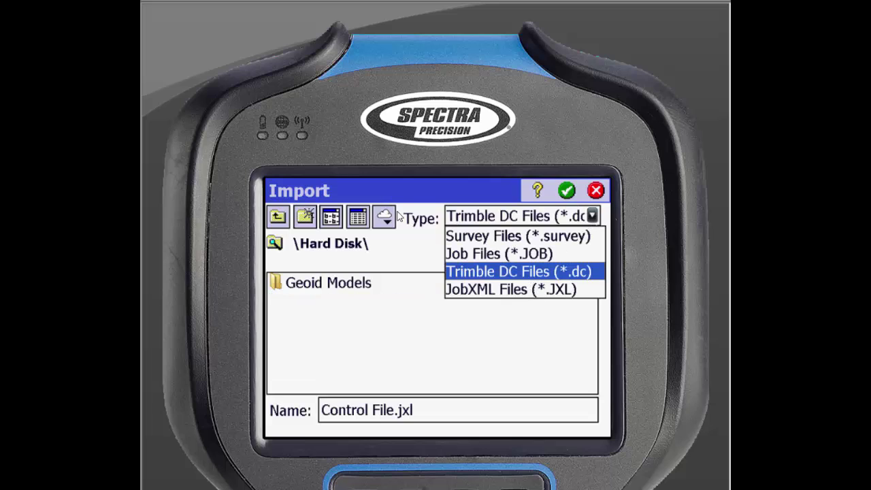
{"action": "left_click", "coordinate": [510, 289]}
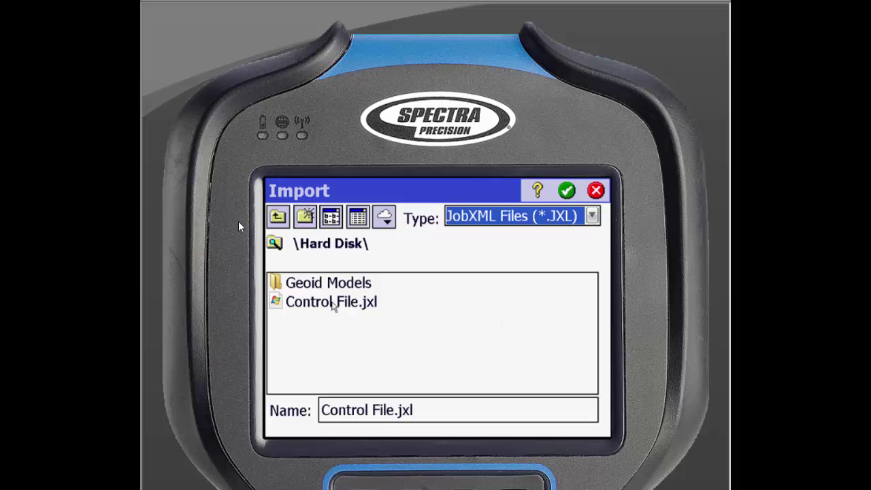
{"action": "key", "text": "Return"}
Step: Confirm overwriting Control File.jxl and keep Use Control File's Projection checked
{"action": "left_click", "coordinate": [393, 319]}
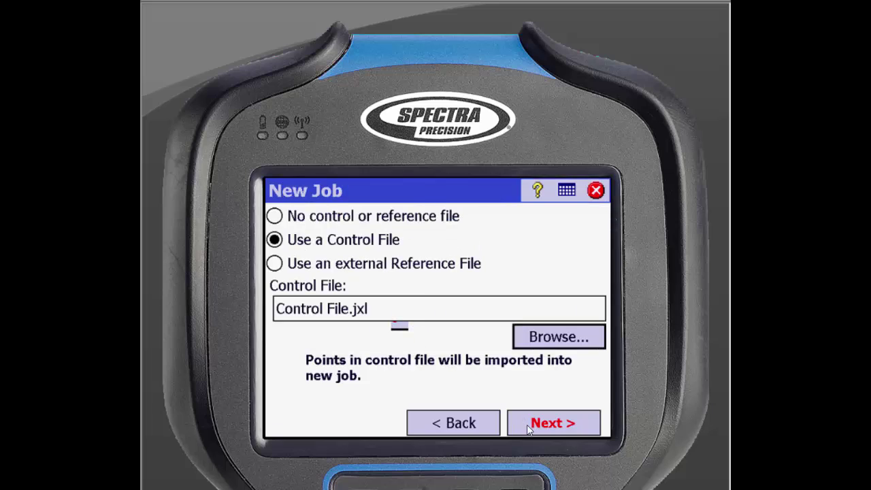
{"action": "left_click", "coordinate": [549, 424]}
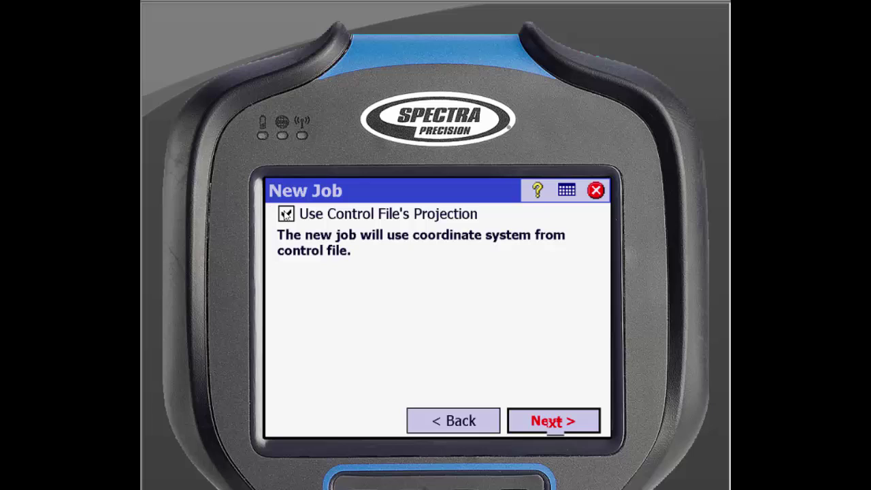
{"action": "left_click", "coordinate": [286, 213]}
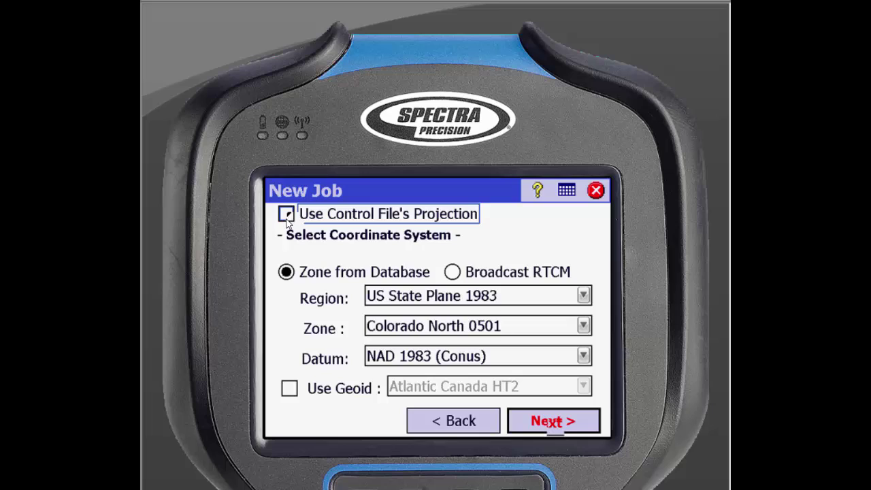
{"action": "left_click", "coordinate": [285, 214]}
{"action": "left_click", "coordinate": [286, 216]}
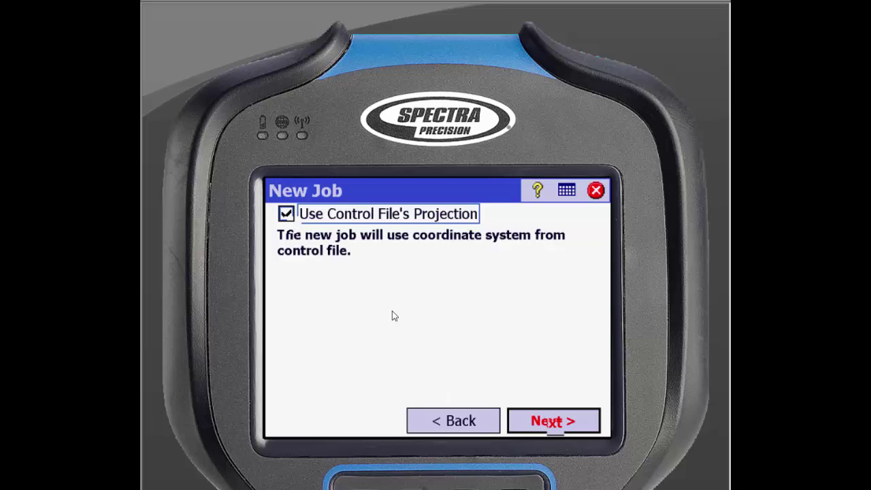
{"action": "left_click", "coordinate": [534, 421]}
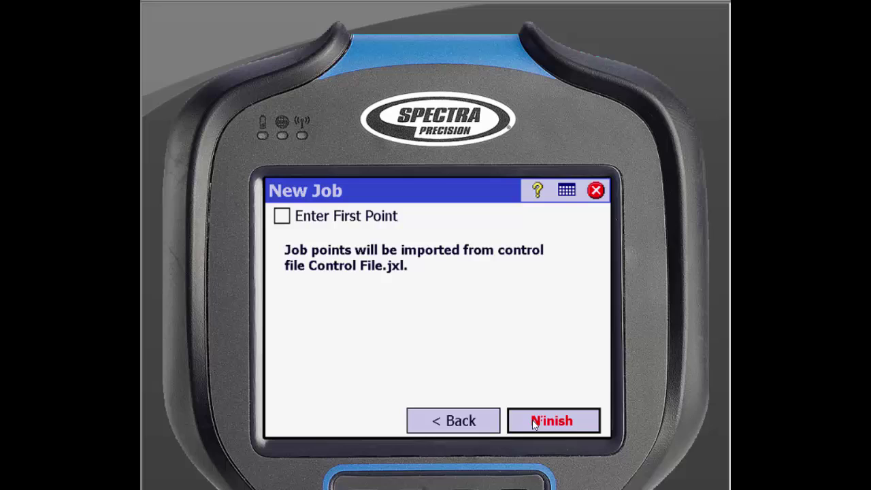